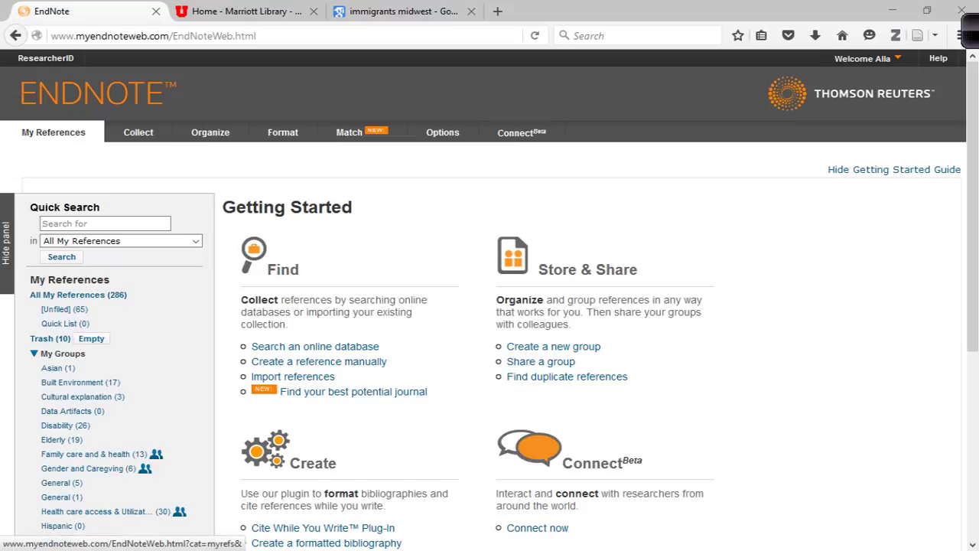
scroll(489, 305, "down", 2)
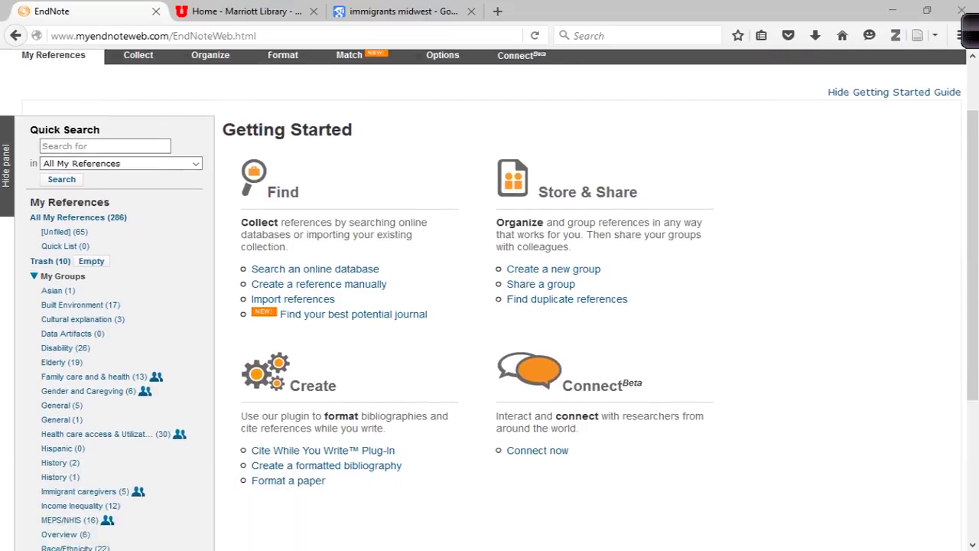
scroll(489, 306, "down", 2)
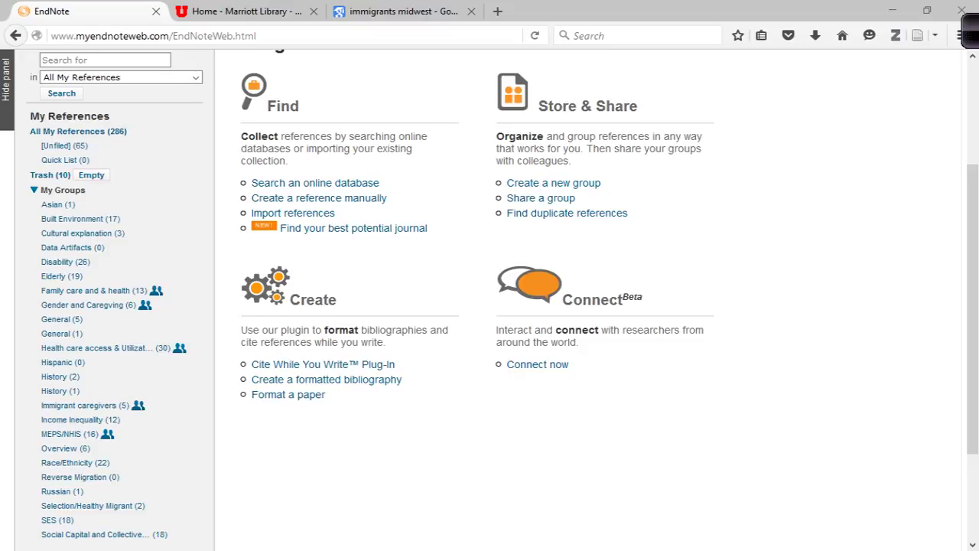
scroll(489, 298, "up", 5)
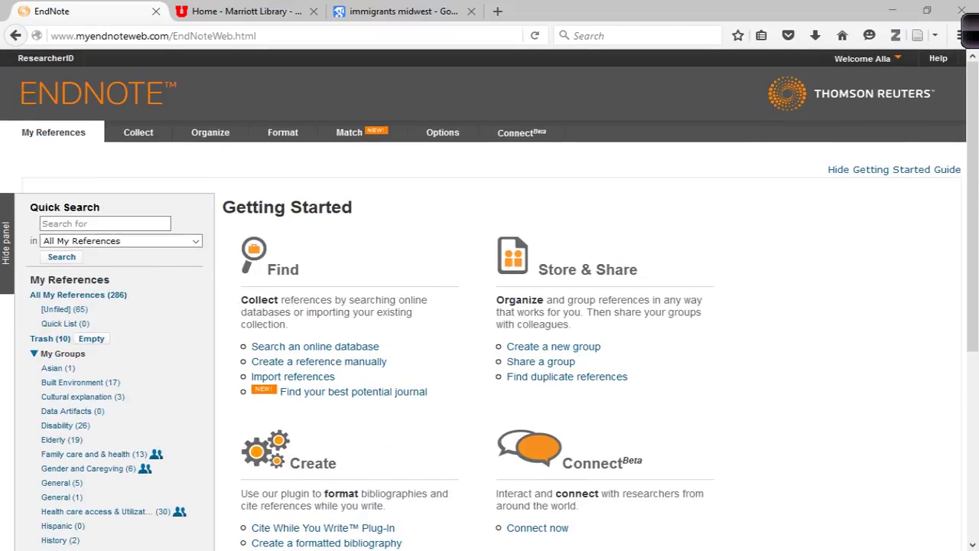
Step: Switch to Google Scholar and save the EndNote citation file for the article on Hispanic/Latino immigrants' health information preferences, declining the Zotero import
mouse_move(282, 132)
left_click(404, 11)
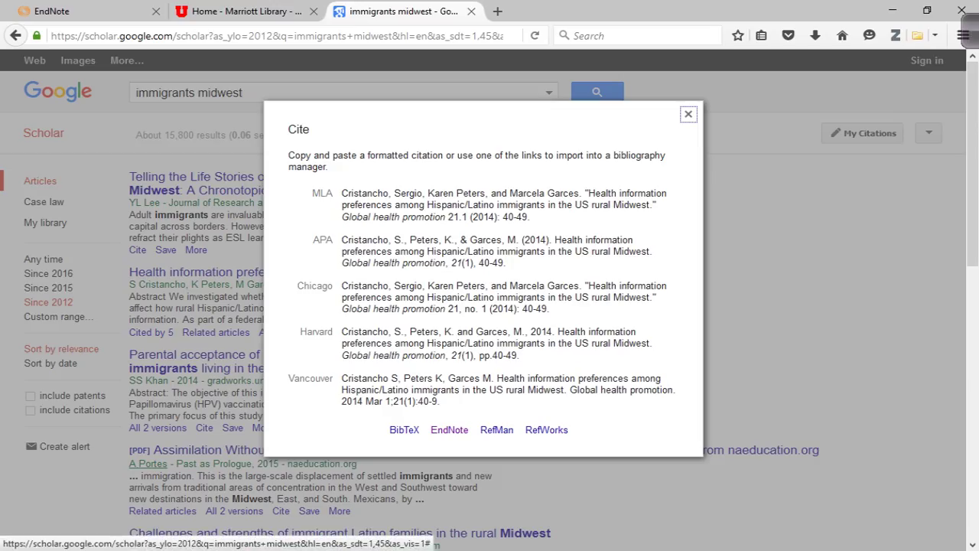
left_click(688, 113)
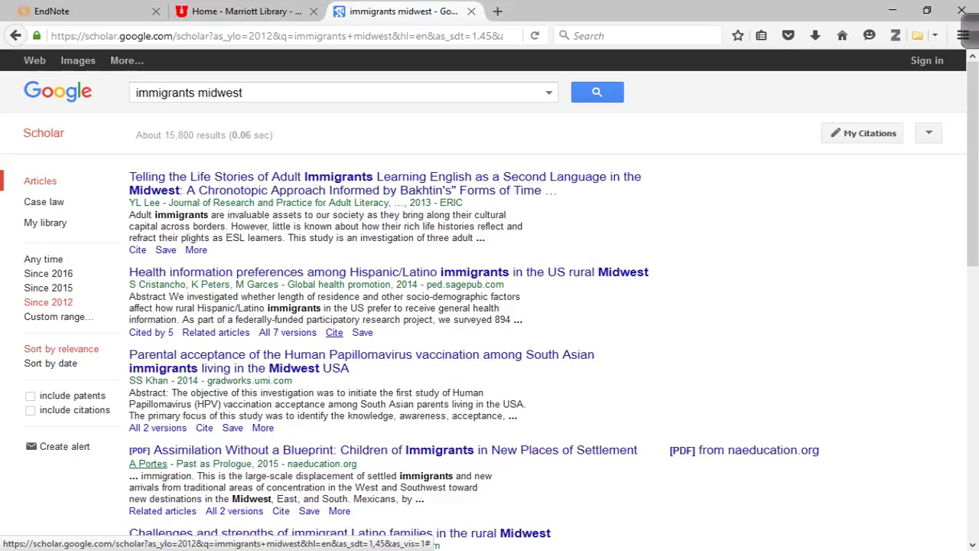
left_click(334, 332)
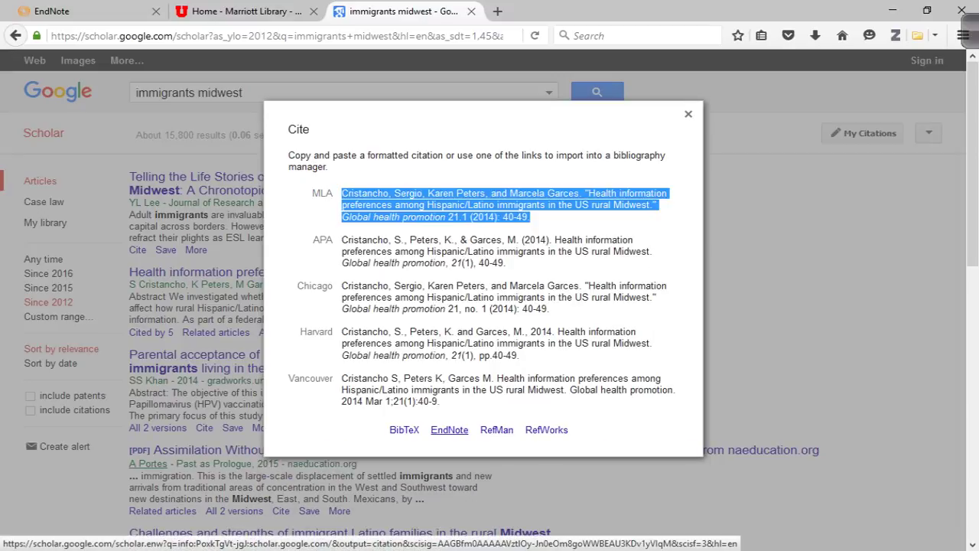
left_click(448, 429)
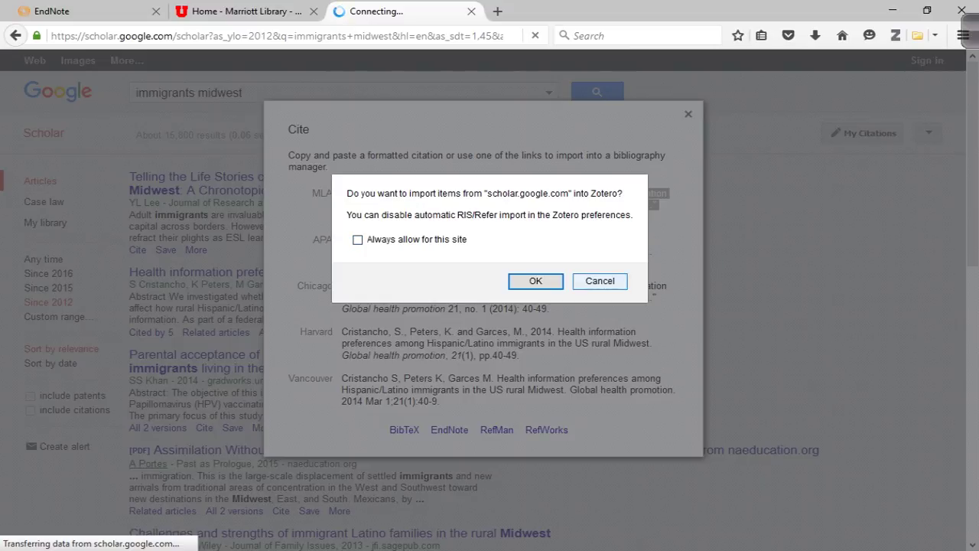
left_click(599, 280)
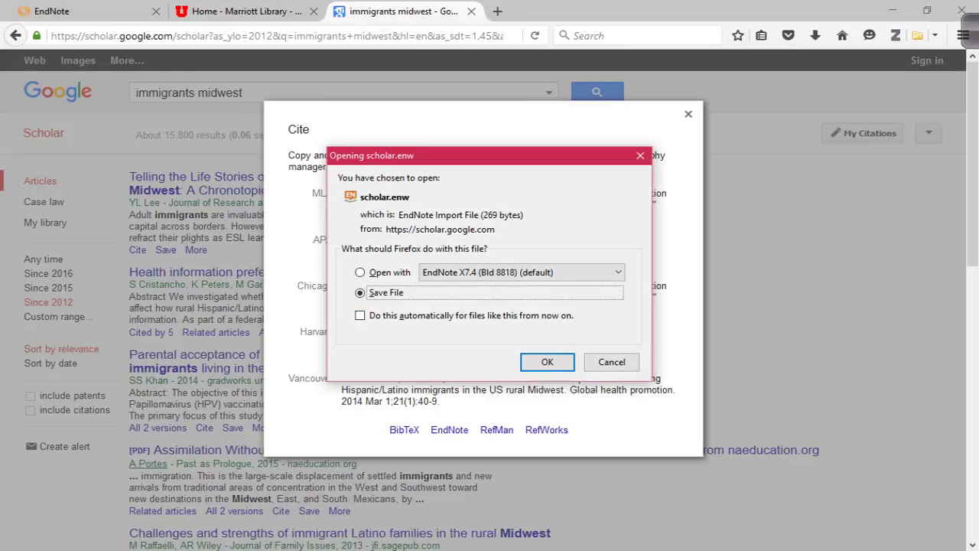
key("Return")
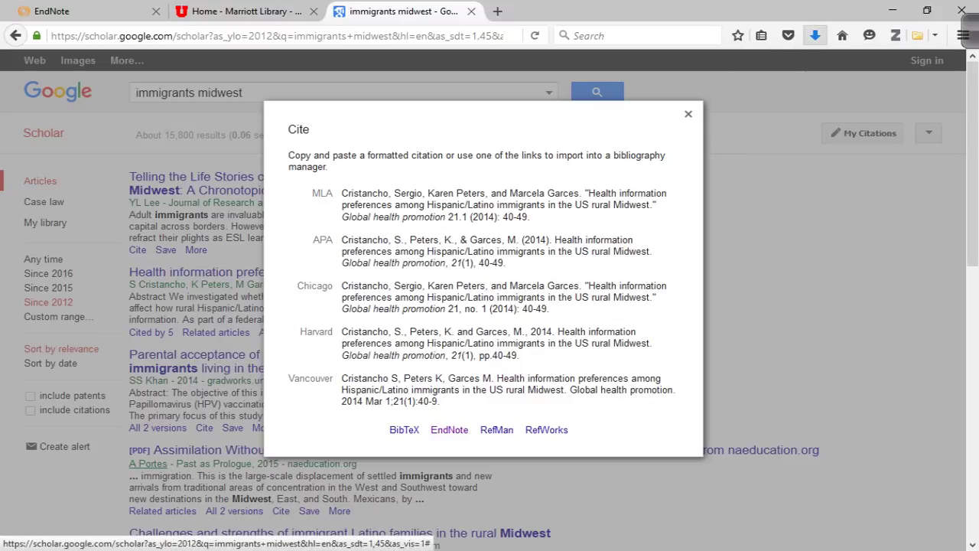
left_click(815, 35)
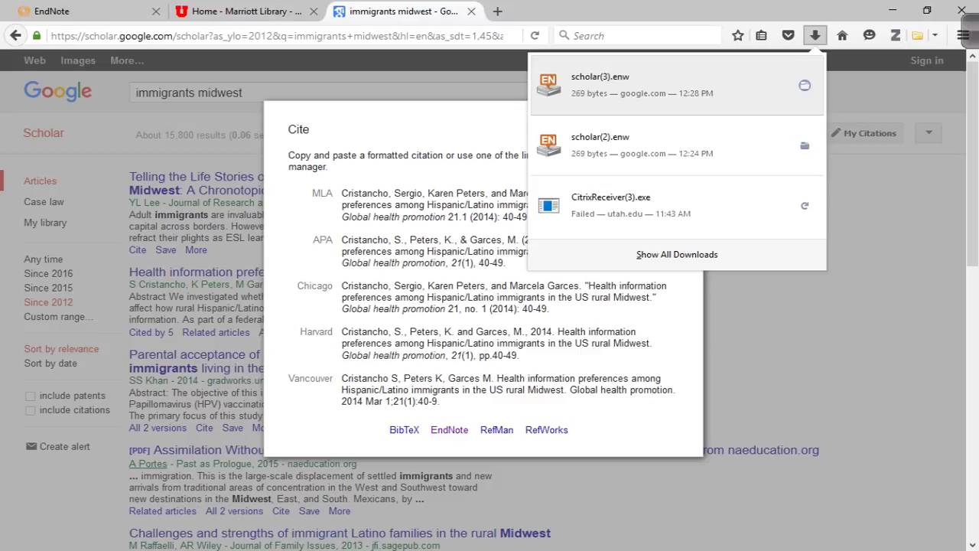
Step: Switch to EndNote, open the reference import form and choose scholar(3).enw from Downloads as the file to import
key("ctrl+1")
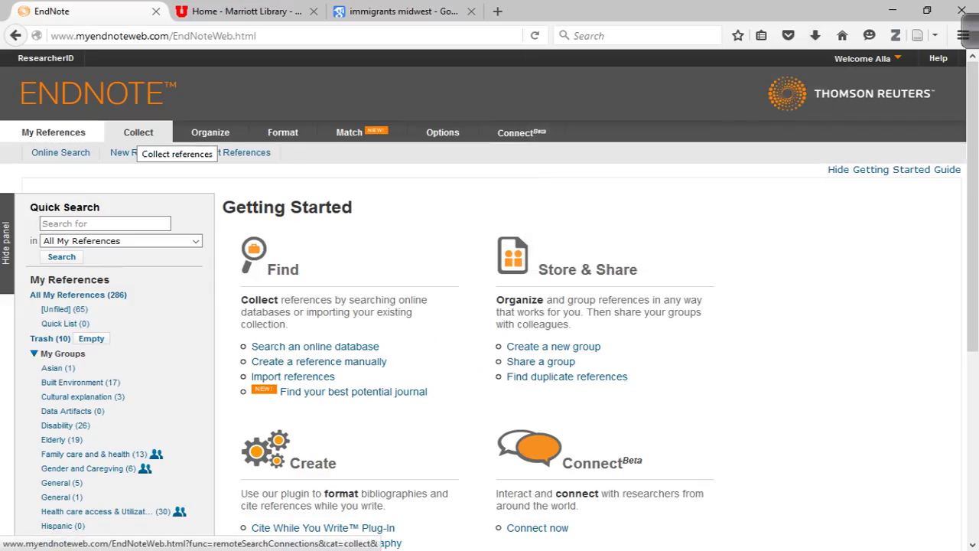
left_click(140, 134)
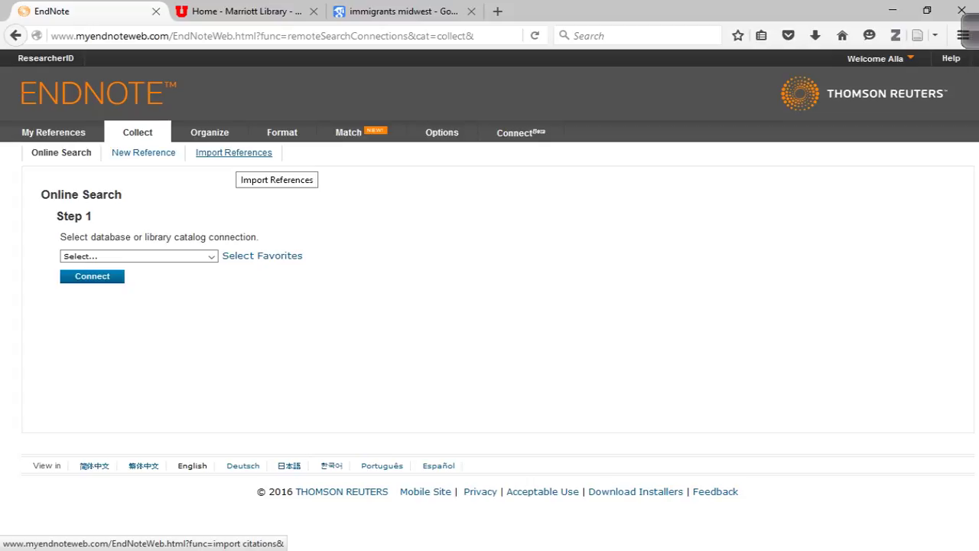
left_click(233, 152)
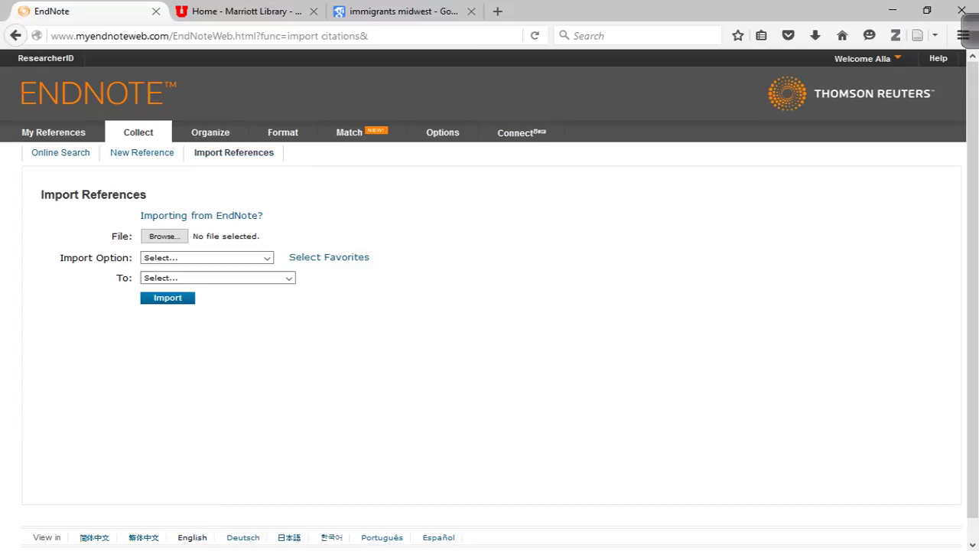
left_click(164, 236)
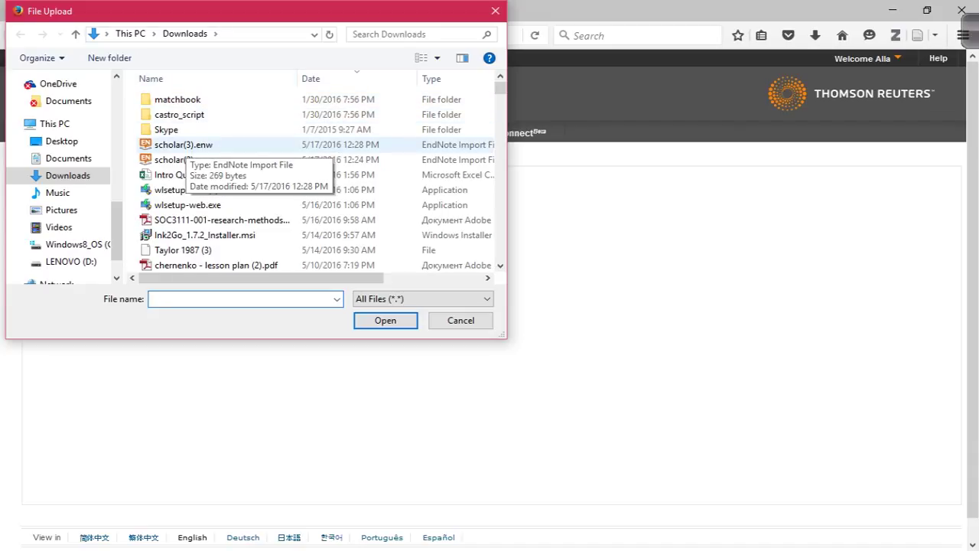
left_click(183, 145)
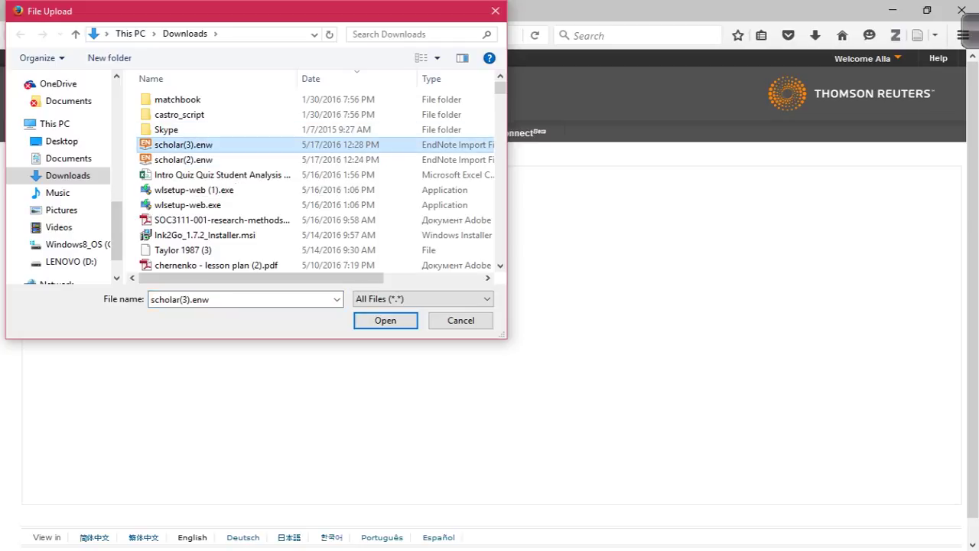
key("Return")
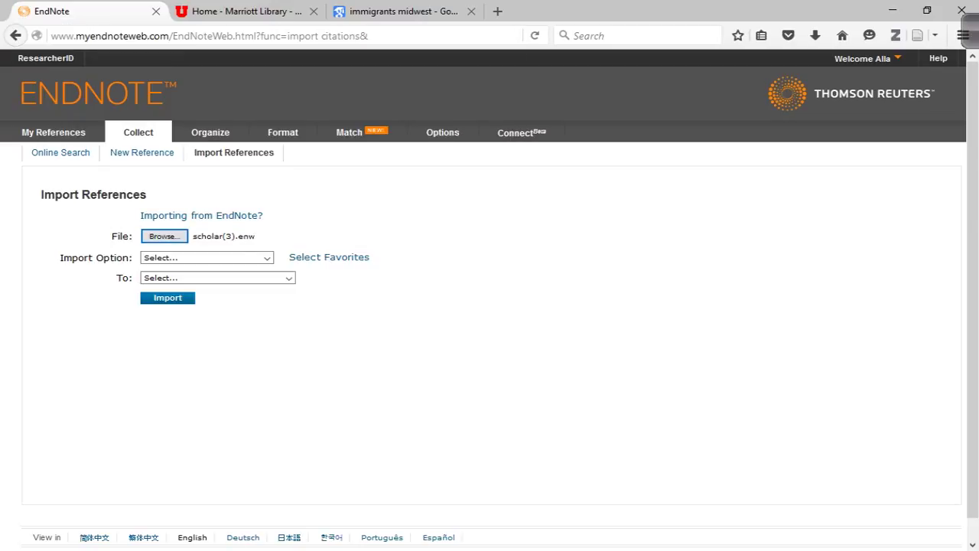
left_click(267, 258)
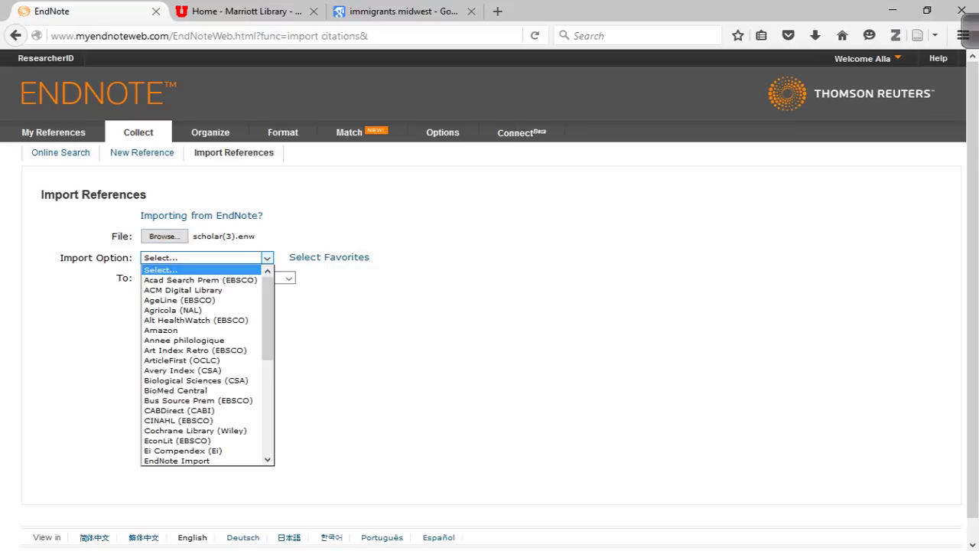
key("Down")
key("Down")
key("Down")
key("Down")
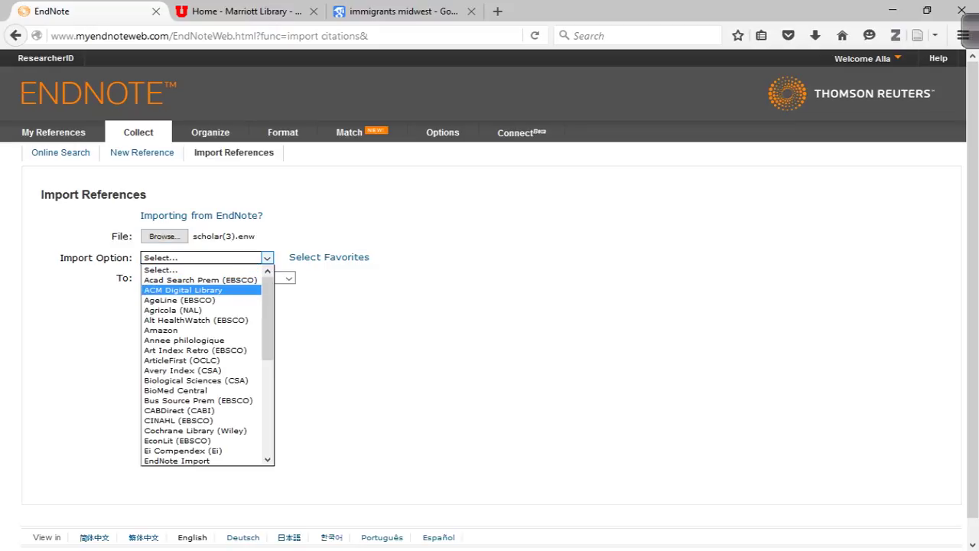
scroll(202, 364, "down", 6)
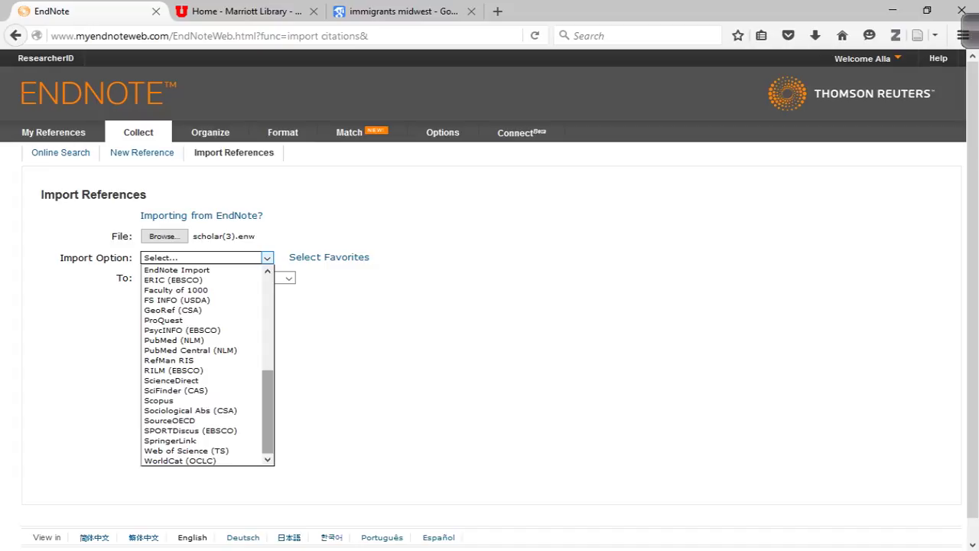
key("Escape")
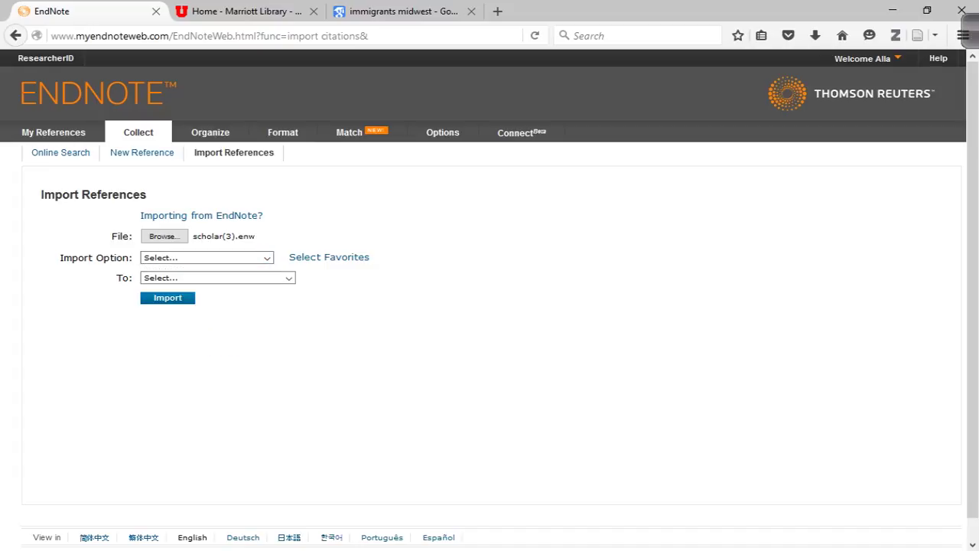
Step: Set the import option for the chosen citation file to EndNote Import
key("alt+Down")
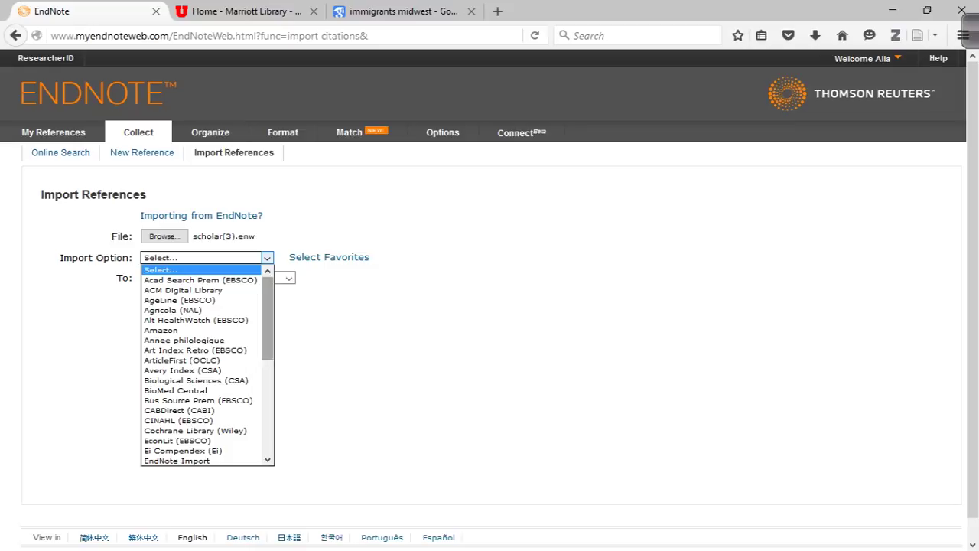
scroll(267, 364, "down", 5)
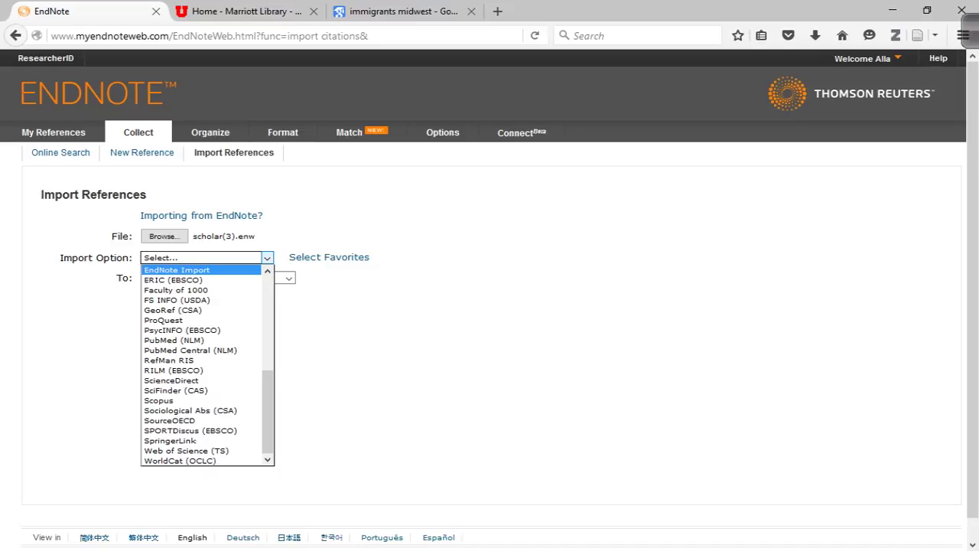
key("Return")
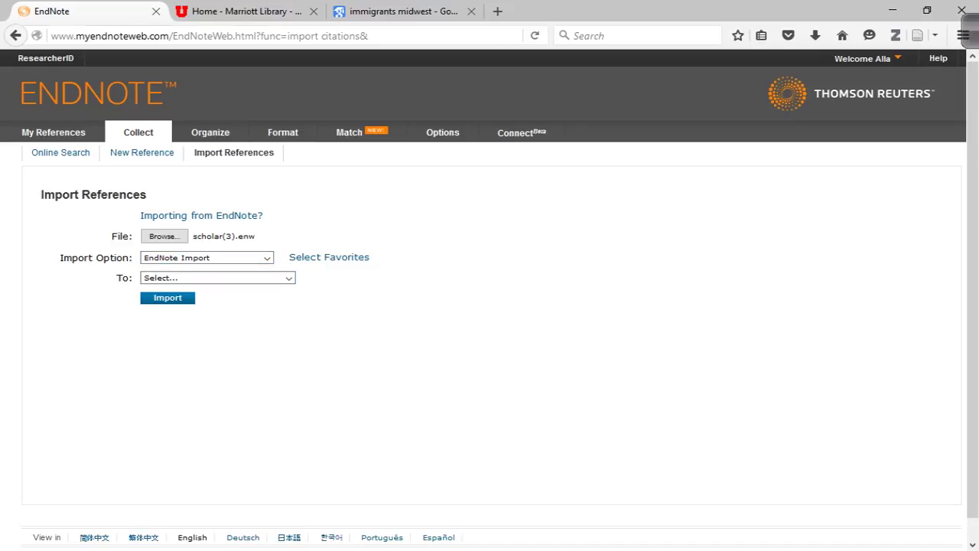
Step: Import the citation file into the Hispanic group and open that group's reference list
left_click(289, 278)
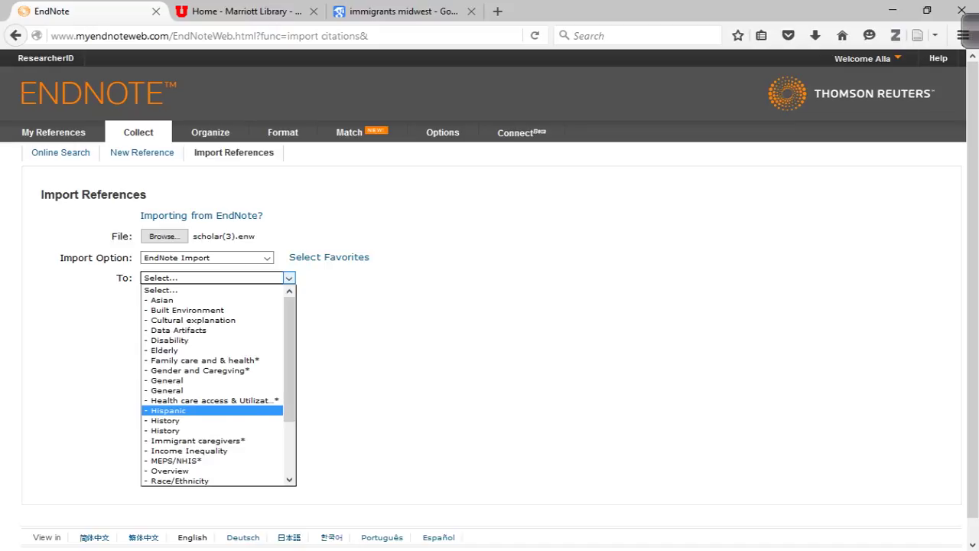
left_click(212, 410)
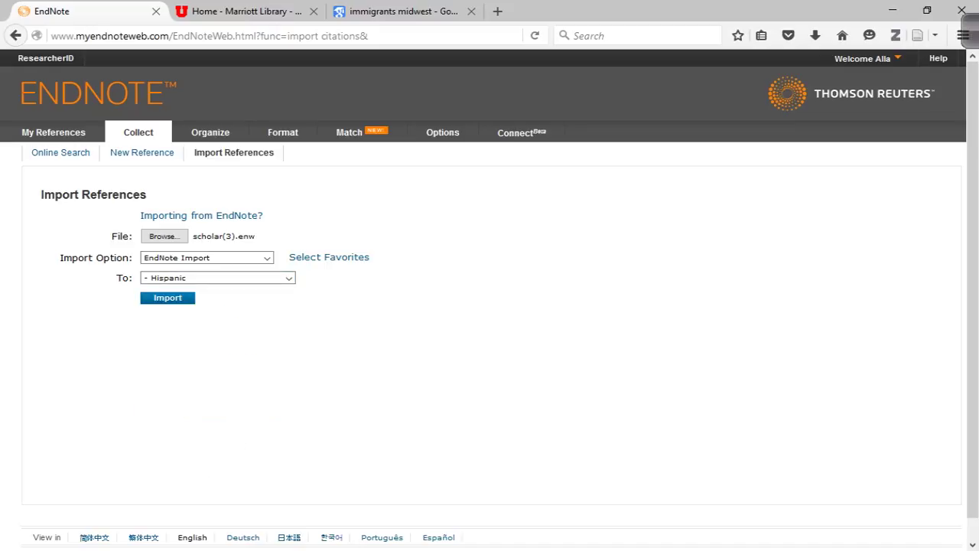
left_click(176, 298)
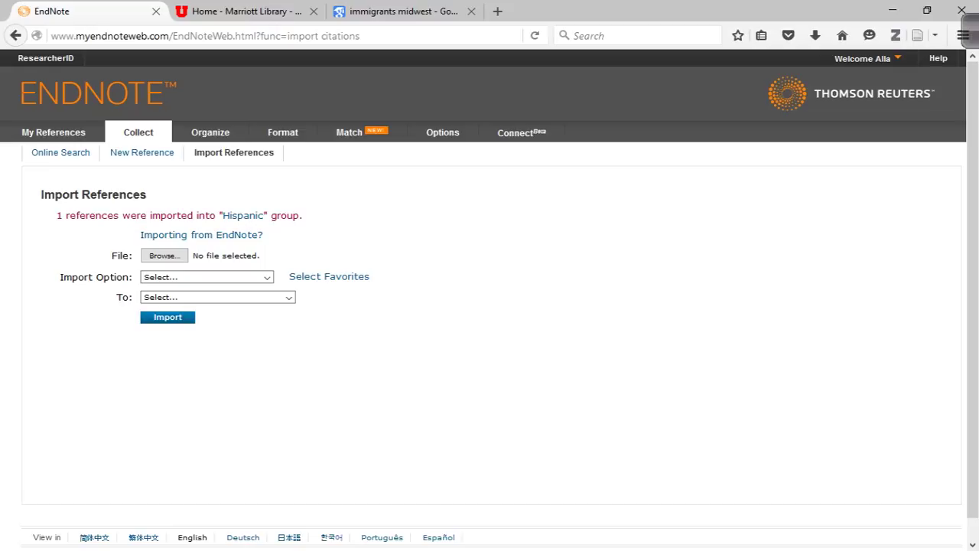
left_click(243, 214)
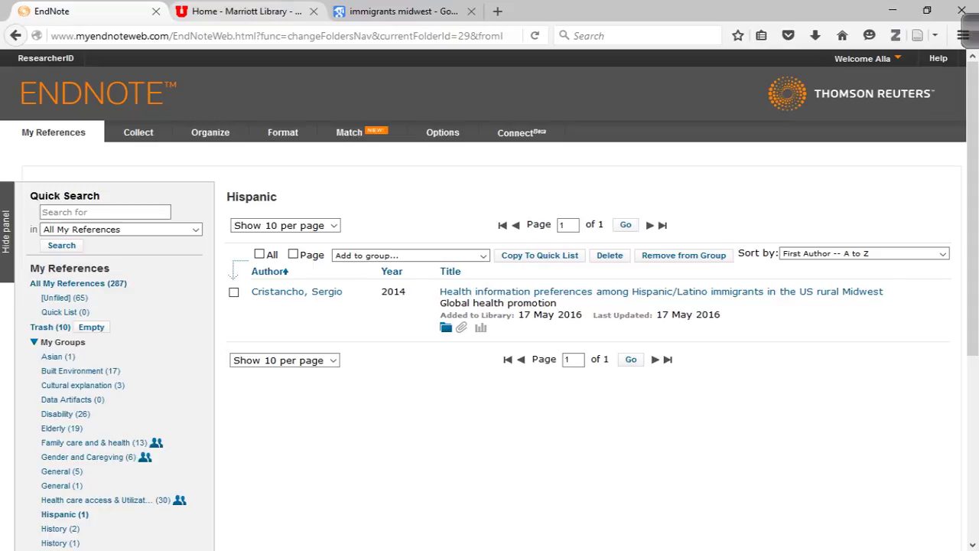
Step: Switch to the Marriott Library site and open Academic Search Premier from the research databases listed under A
left_click(246, 12)
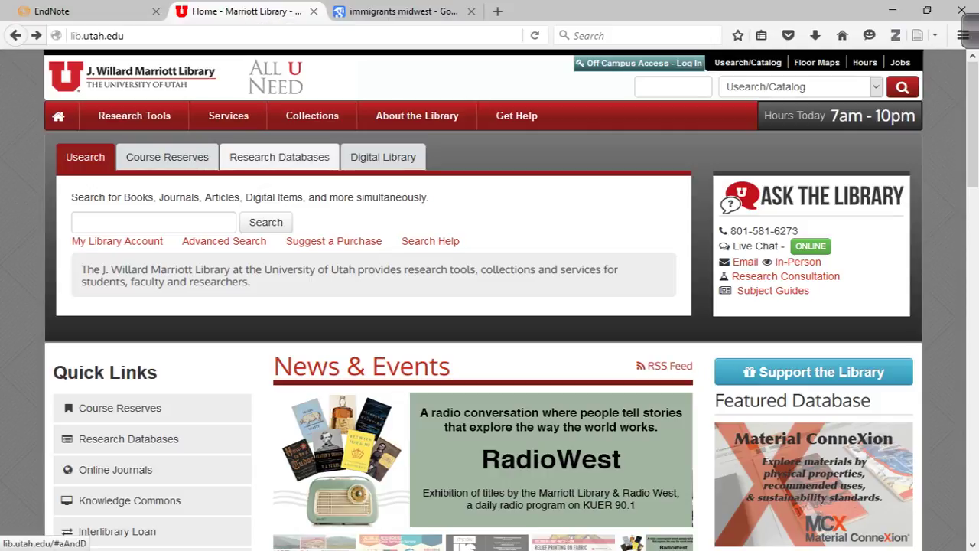
left_click(279, 157)
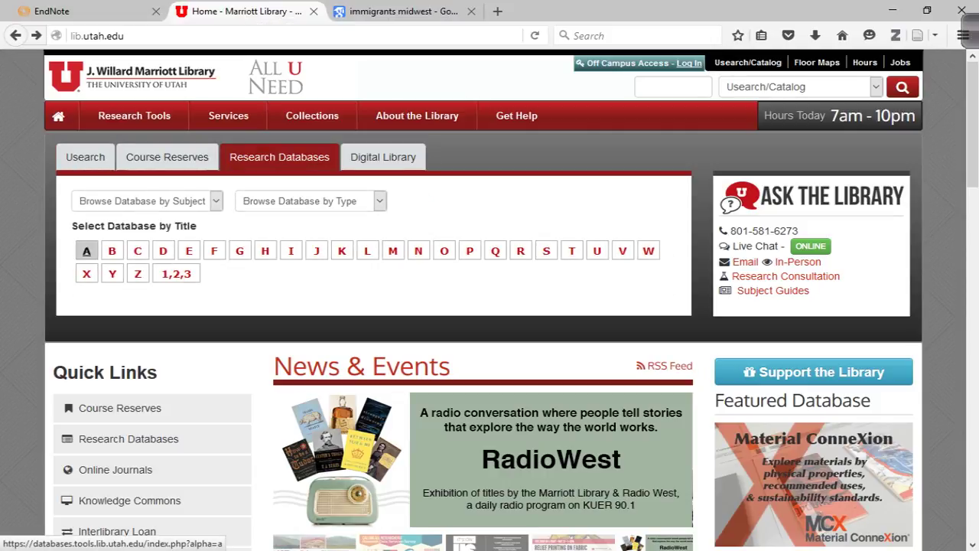
left_click(87, 251)
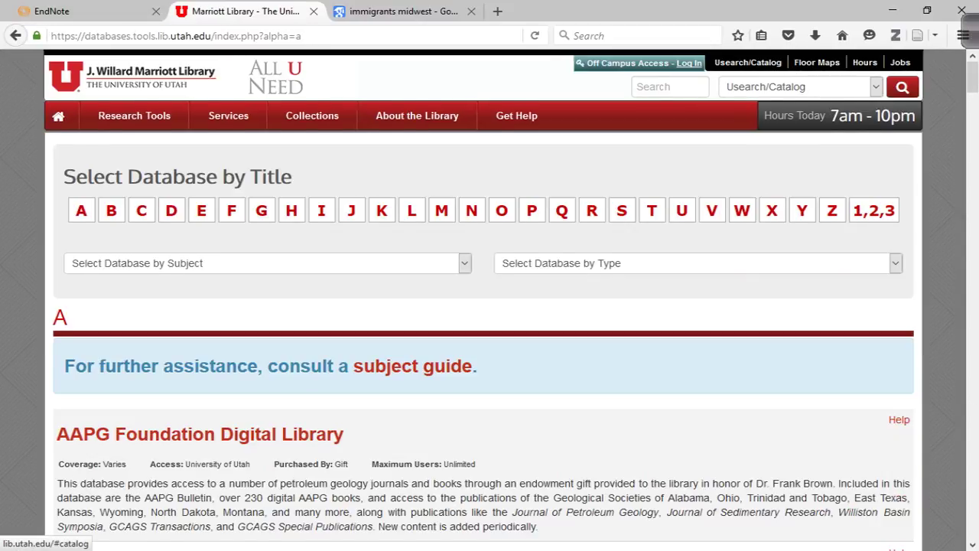
scroll(490, 306, "down", 3)
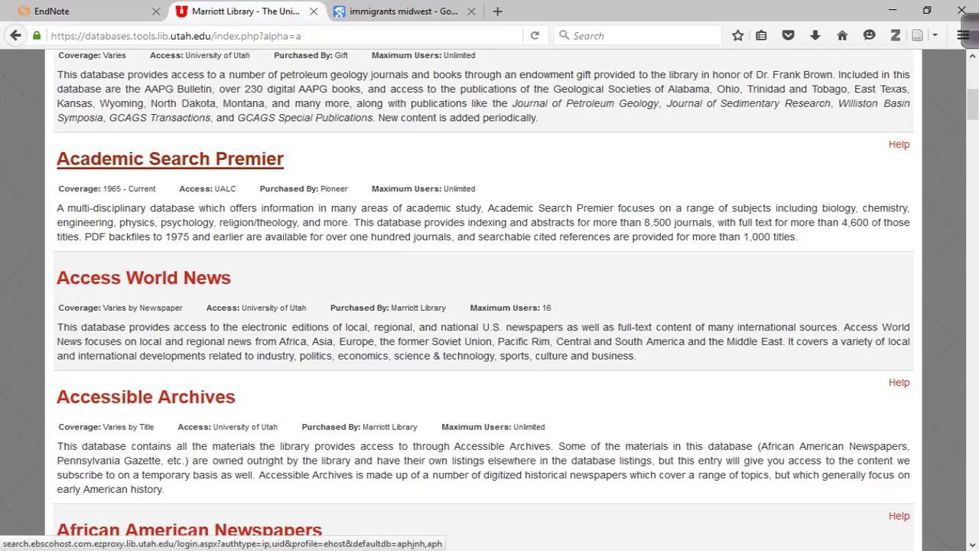
left_click(170, 159)
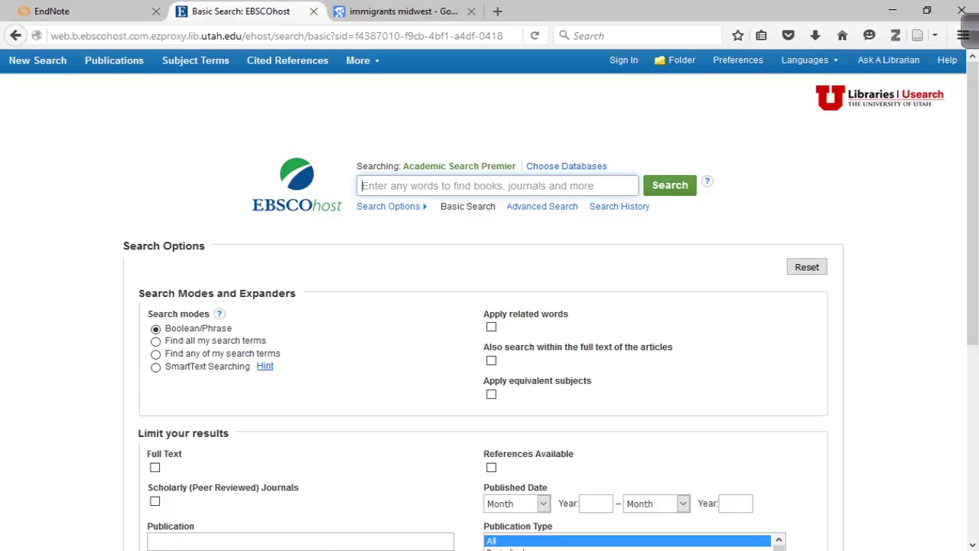
Step: Search Academic Search Premier for "immigrants midwest" using the basic search
scroll(490, 305, "down", 4)
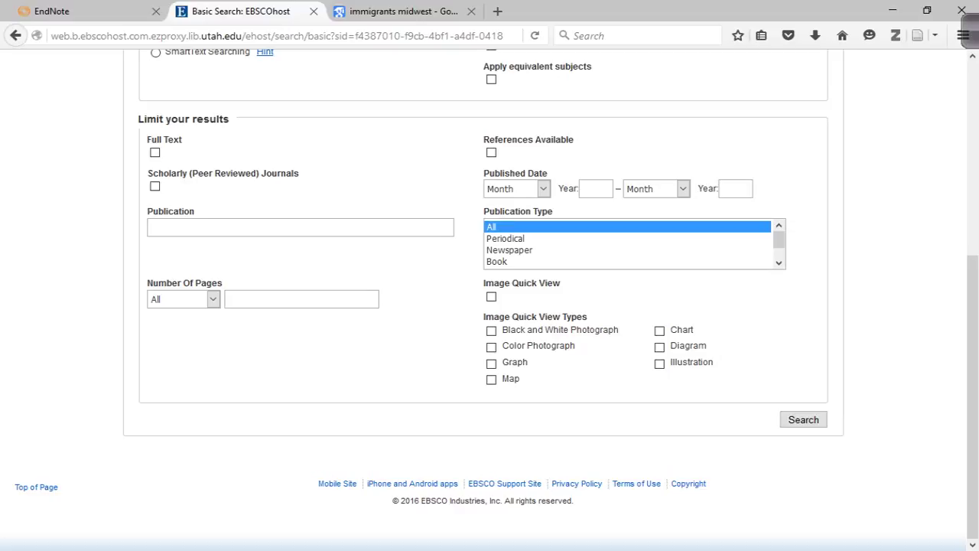
scroll(489, 306, "up", 6)
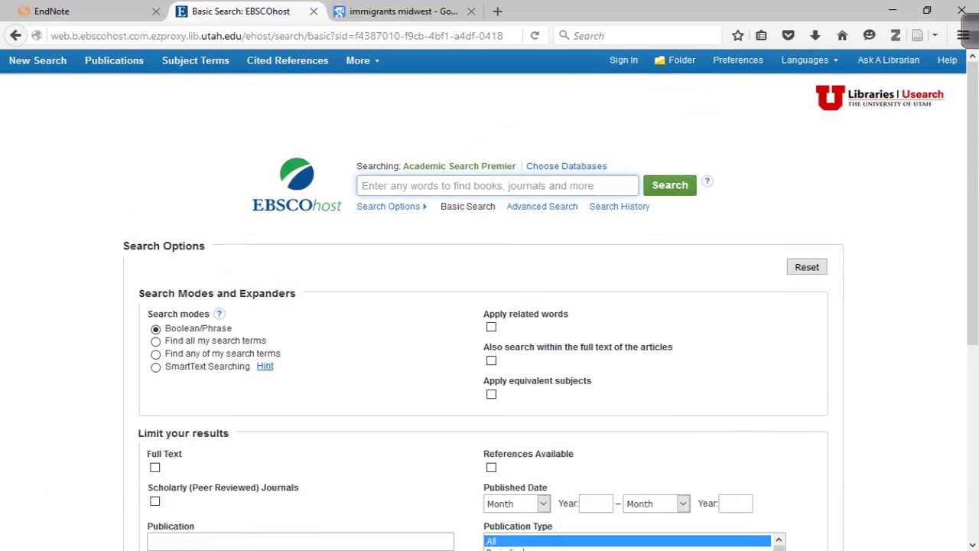
type("immigr")
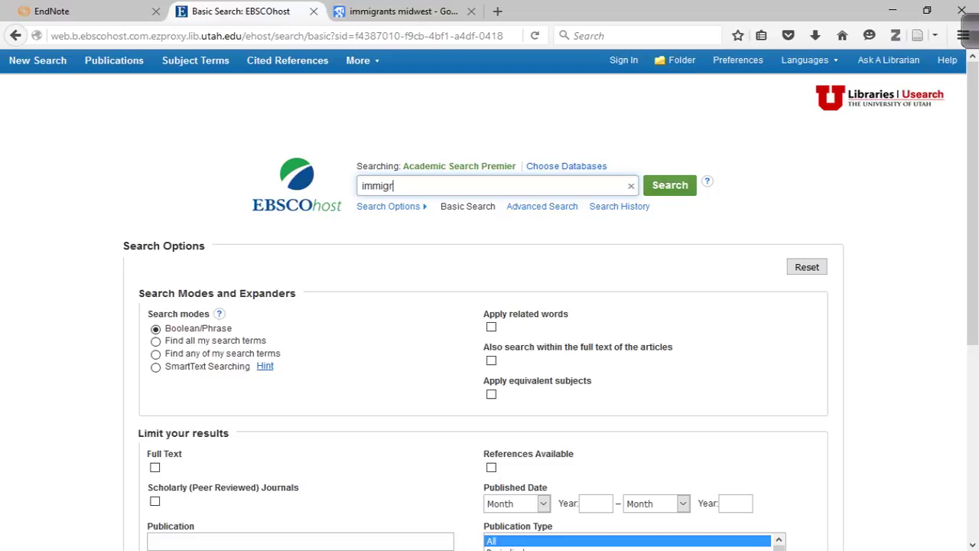
type("ant")
key("BackSpace")
type("s midwest")
key("Return")
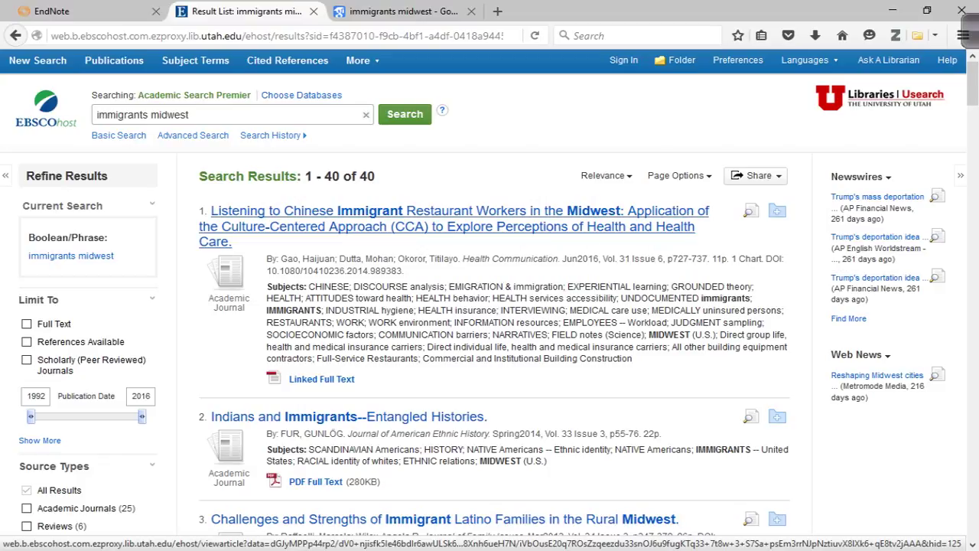
Step: Open the article "Listening to Chinese Immigrant Restaurant Workers in the Midwest" and export its citation with Direct Export to EndNote Web
left_click(382, 211)
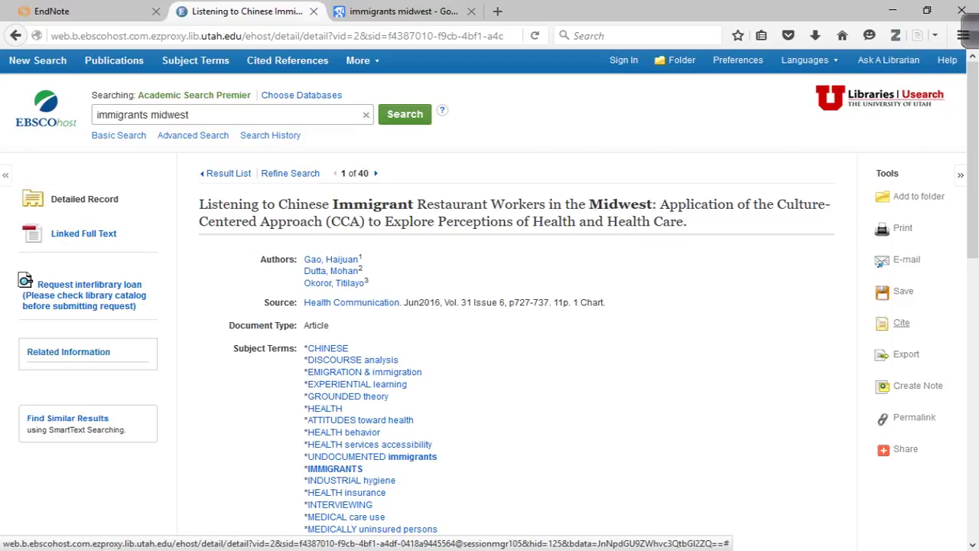
left_click(901, 322)
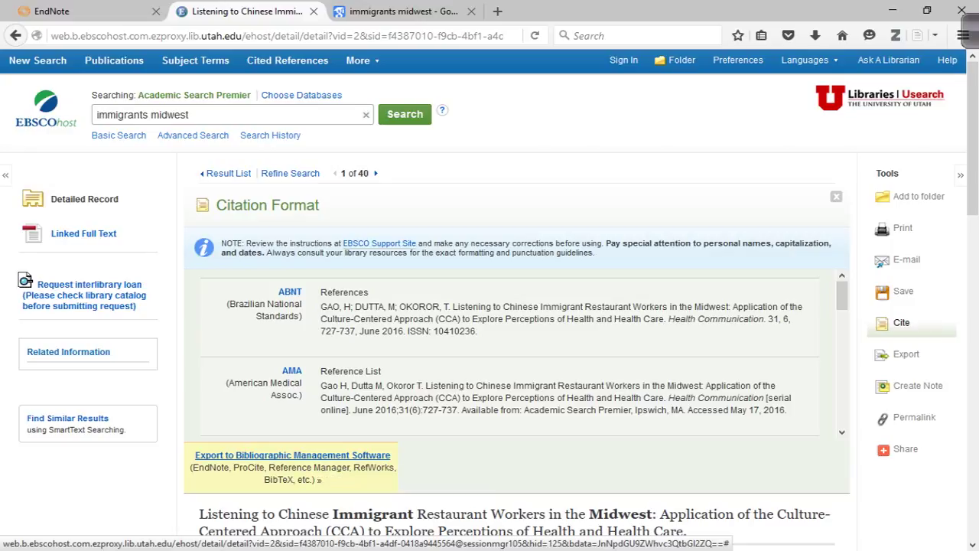
left_click(292, 455)
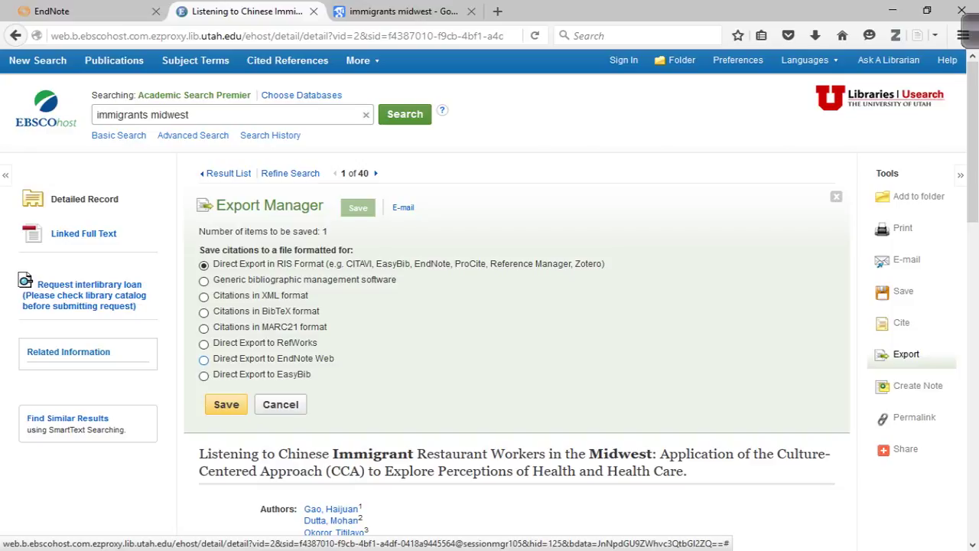
left_click(204, 360)
left_click(226, 404)
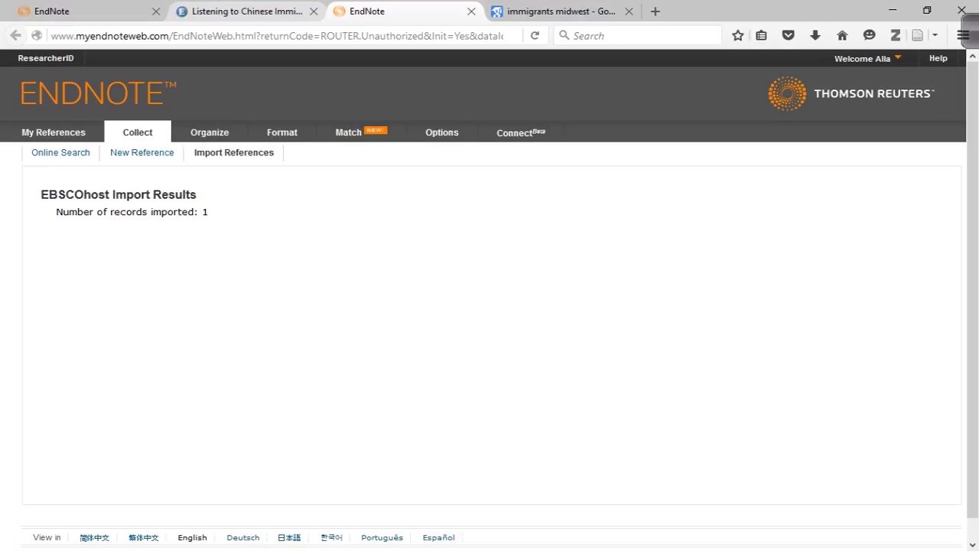
Step: Open the Unfiled references in EndNote and sort them by Added to Library, newest to oldest
left_click(245, 11)
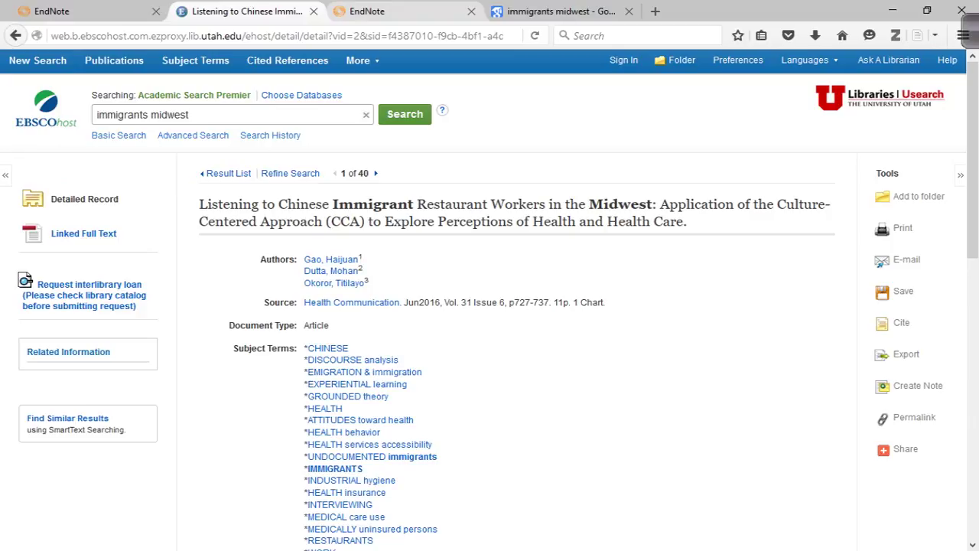
left_click(398, 12)
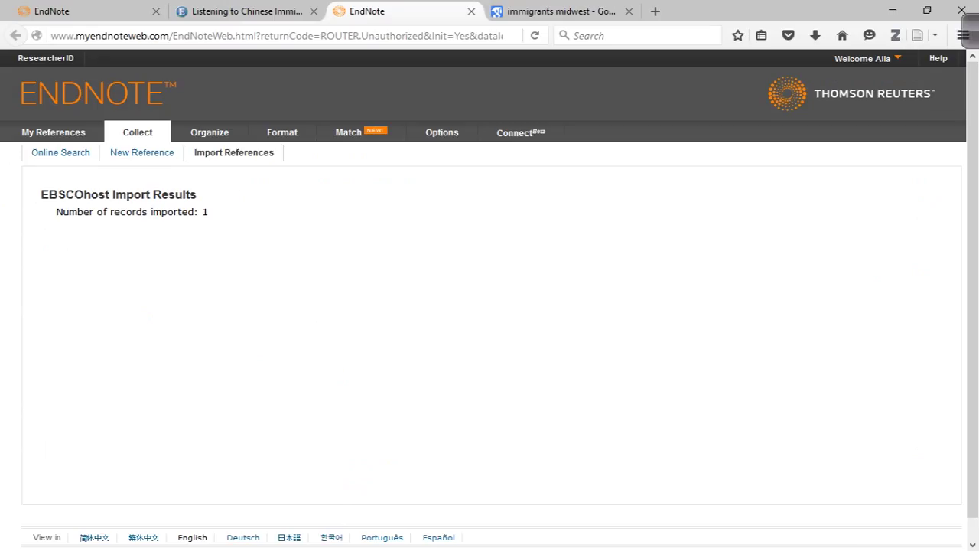
left_click(54, 132)
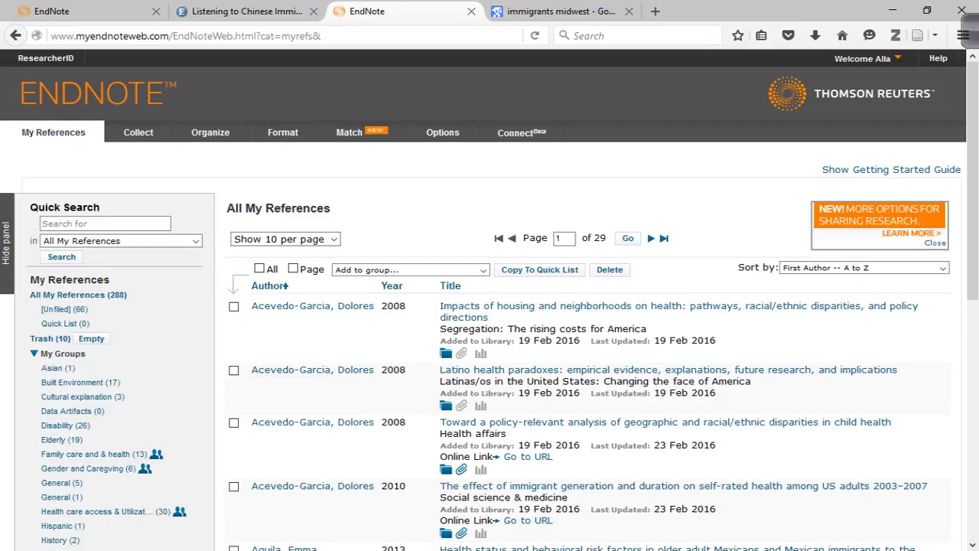
left_click(64, 309)
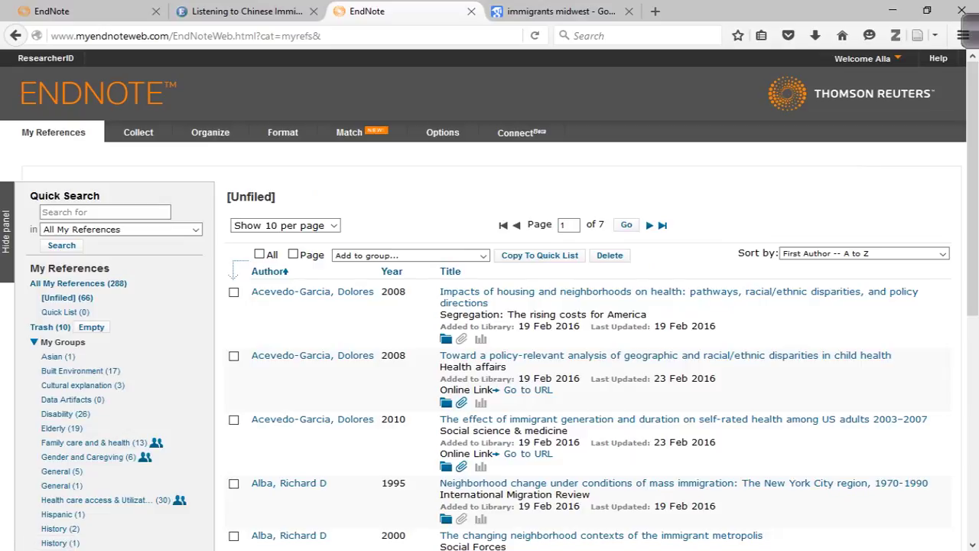
left_click(943, 253)
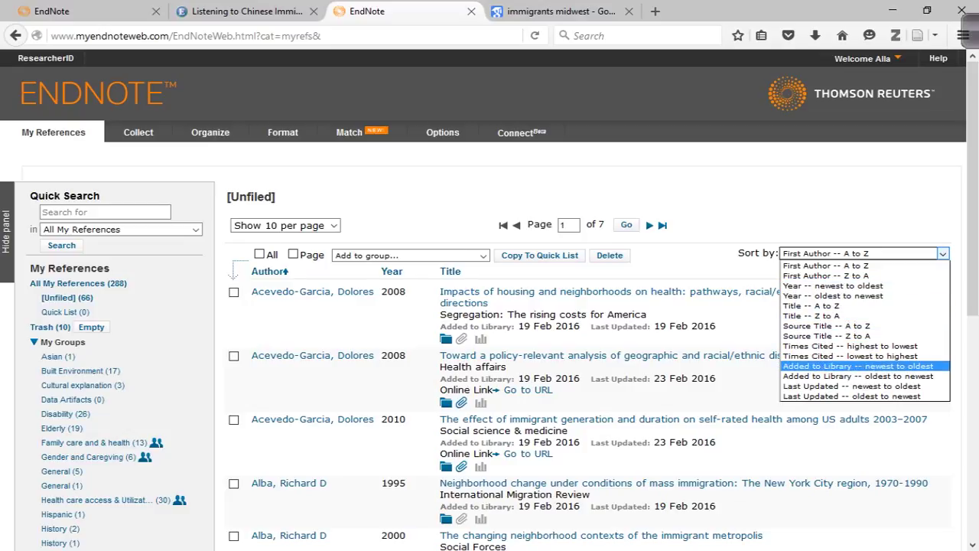
left_click(857, 365)
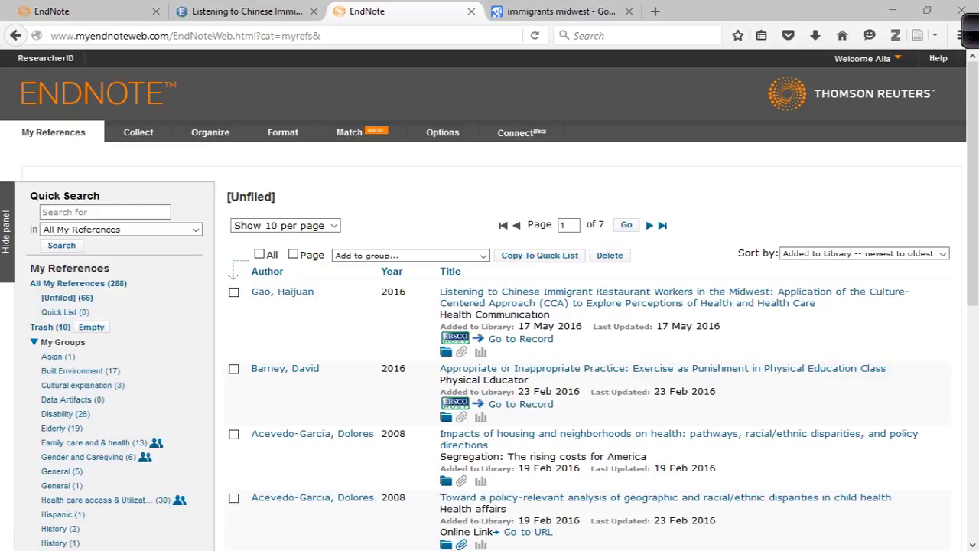
left_click(970, 32)
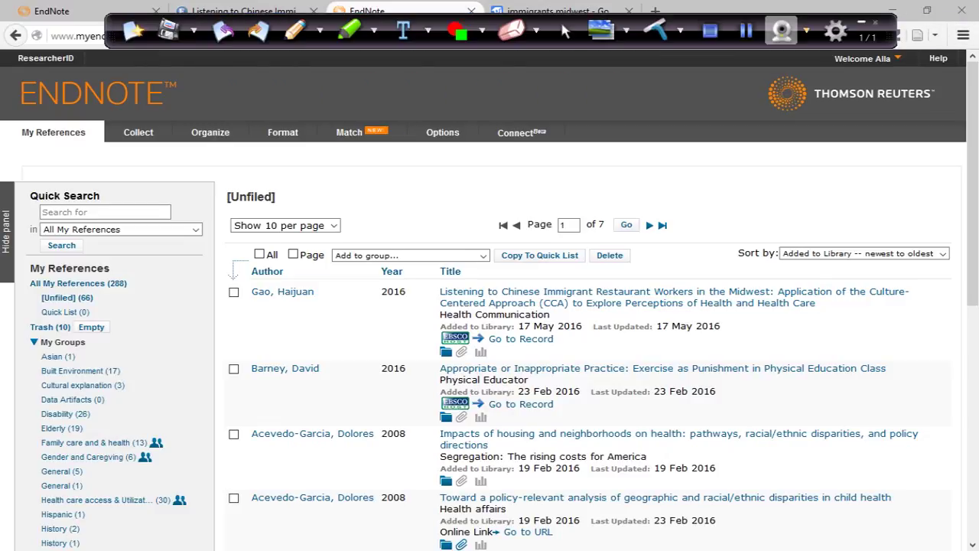